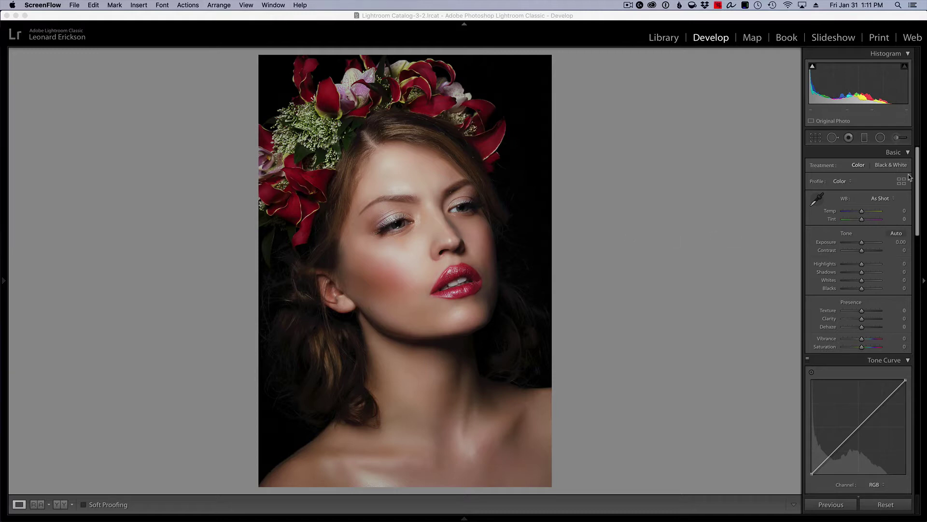
# Dodge the highlights on the forehead and lit skin with an adjustment brush set to 1.97 exposure, and close the brush
pyautogui.click(899, 139)
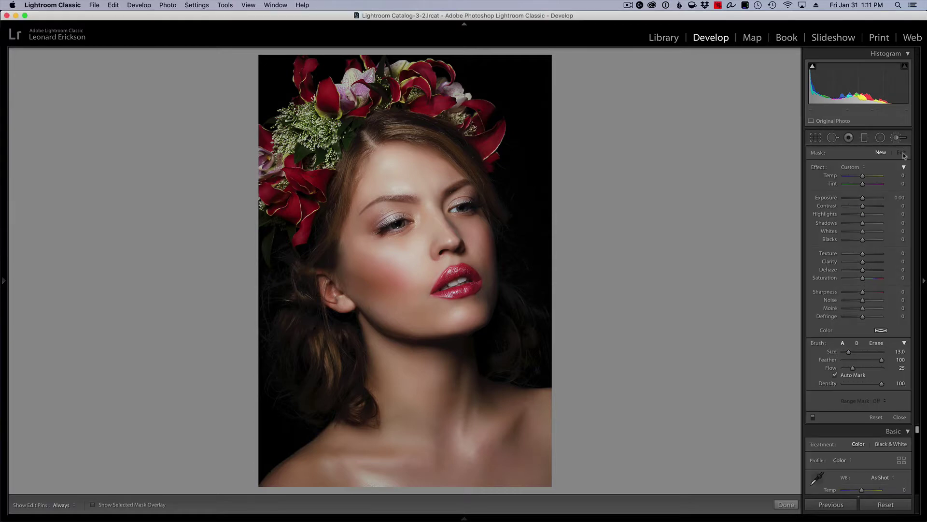
pyautogui.moveTo(864, 200); pyautogui.dragTo(872, 199)
pyautogui.press('h')
pyautogui.moveTo(391, 185)
pyautogui.mouseDown()
pyautogui.moveTo(430, 185)
pyautogui.moveTo(383, 187)
pyautogui.moveTo(414, 189)
pyautogui.moveTo(391, 192)
pyautogui.mouseUp()
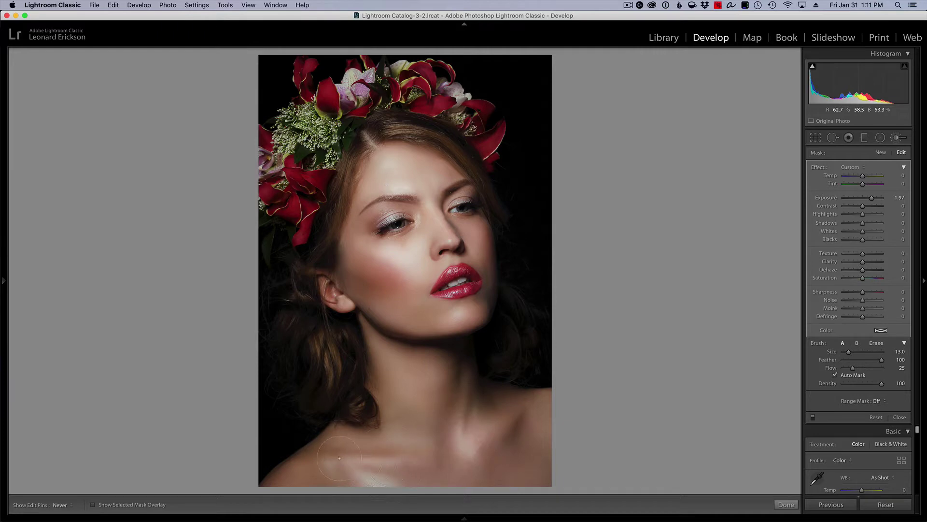
pyautogui.press('h')
pyautogui.press('h')
pyautogui.click(900, 417)
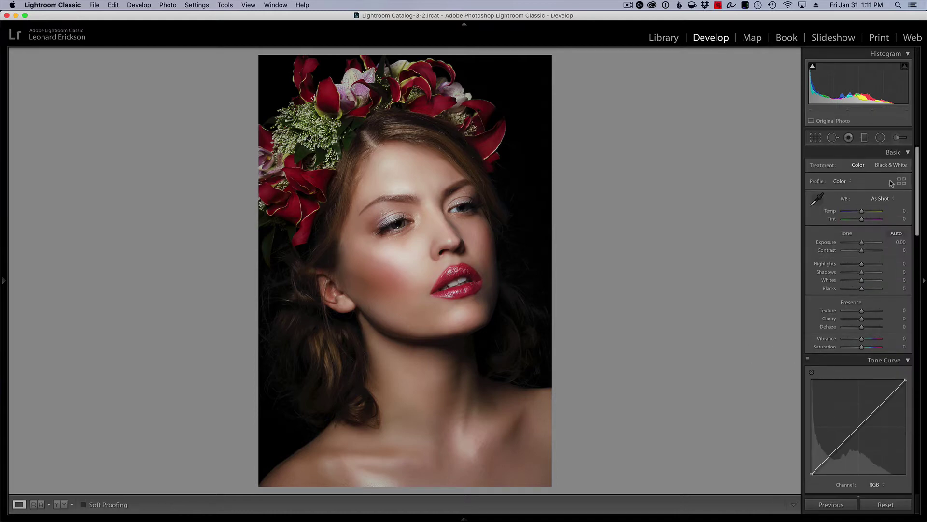
# Burn the cheek, face edge and both shoulders with a new brush mask at −1.72 exposure, and reset the photo's edits
pyautogui.click(897, 139)
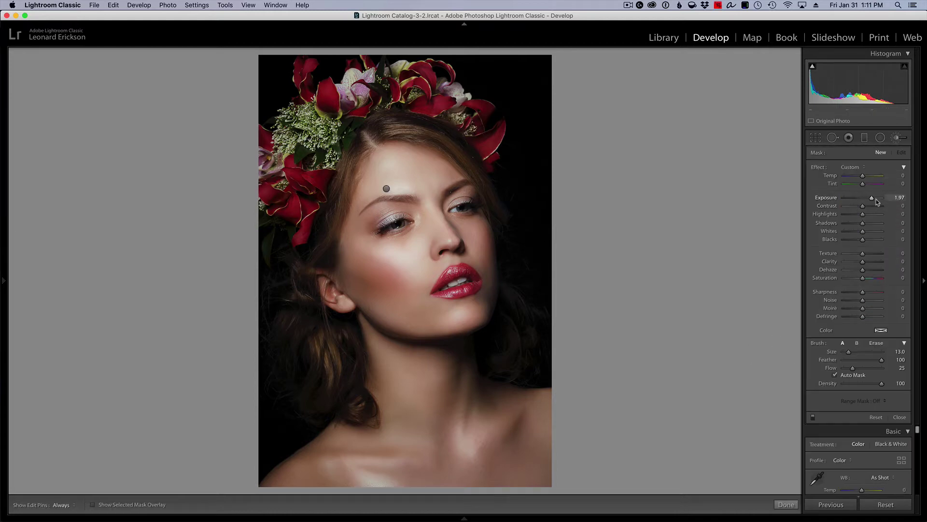
pyautogui.moveTo(875, 200); pyautogui.dragTo(857, 200)
pyautogui.press('h')
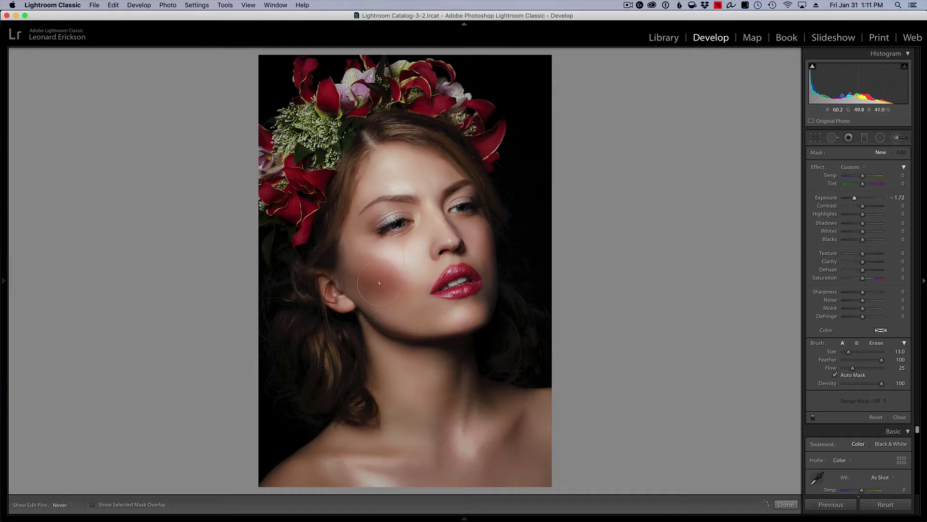
pyautogui.moveTo(384, 277); pyautogui.dragTo(482, 274)
pyautogui.press('h')
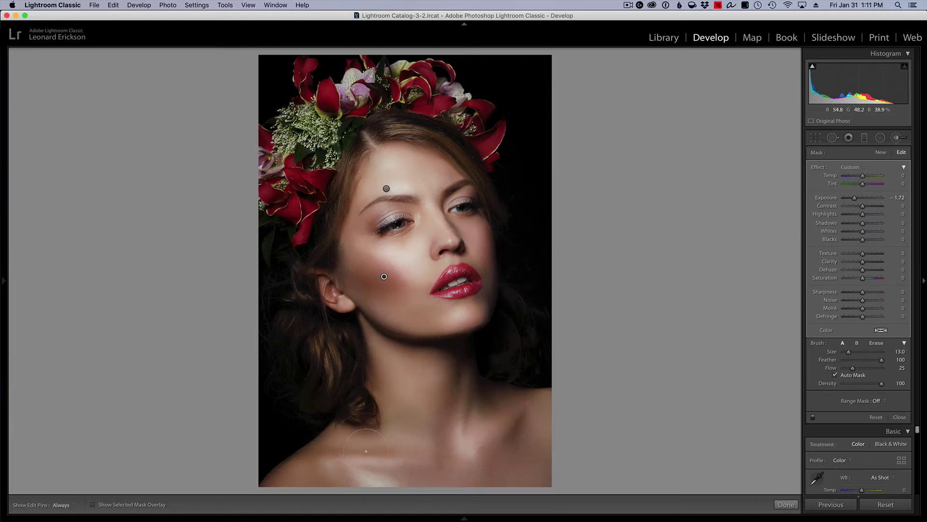
pyautogui.moveTo(367, 432)
pyautogui.mouseDown()
pyautogui.moveTo(412, 452)
pyautogui.moveTo(309, 447)
pyautogui.mouseUp()
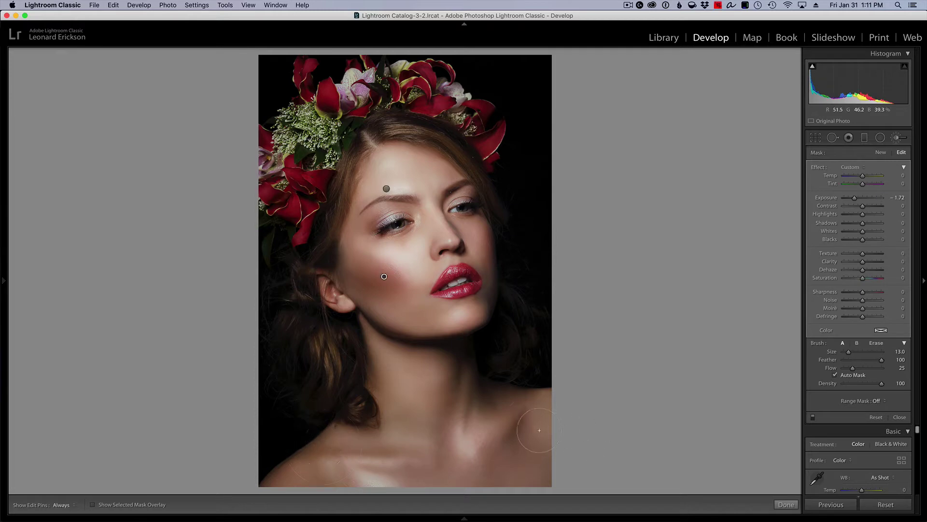
pyautogui.moveTo(527, 411)
pyautogui.mouseDown()
pyautogui.moveTo(510, 447)
pyautogui.moveTo(541, 413)
pyautogui.mouseUp()
pyautogui.click(881, 506)
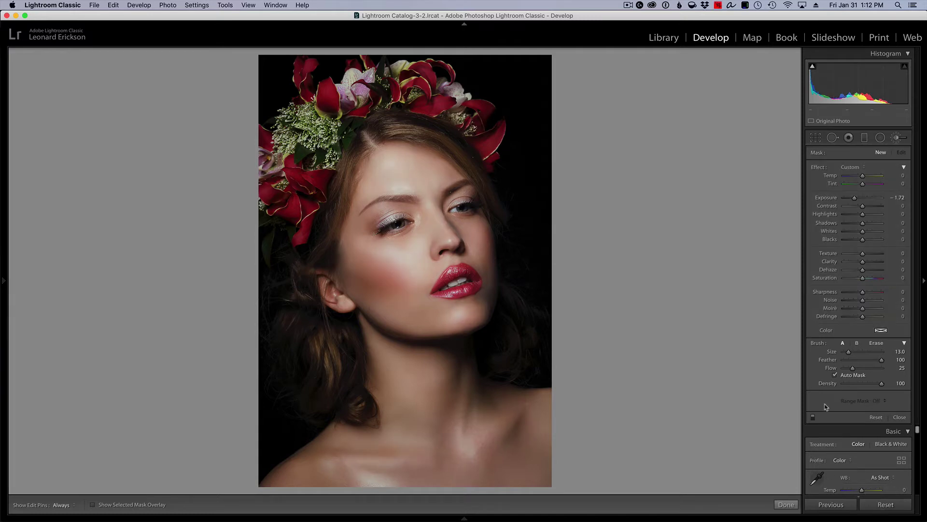
# Draw a narrow vertical graduated filter just outside the photo's right edge and set its exposure to 2.80
pyautogui.click(865, 140)
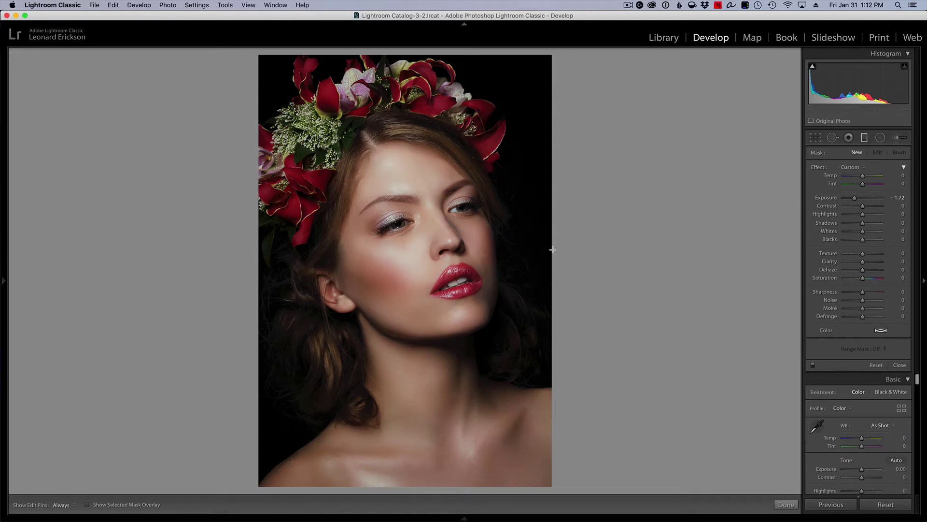
pyautogui.moveTo(553, 249); pyautogui.dragTo(569, 249)
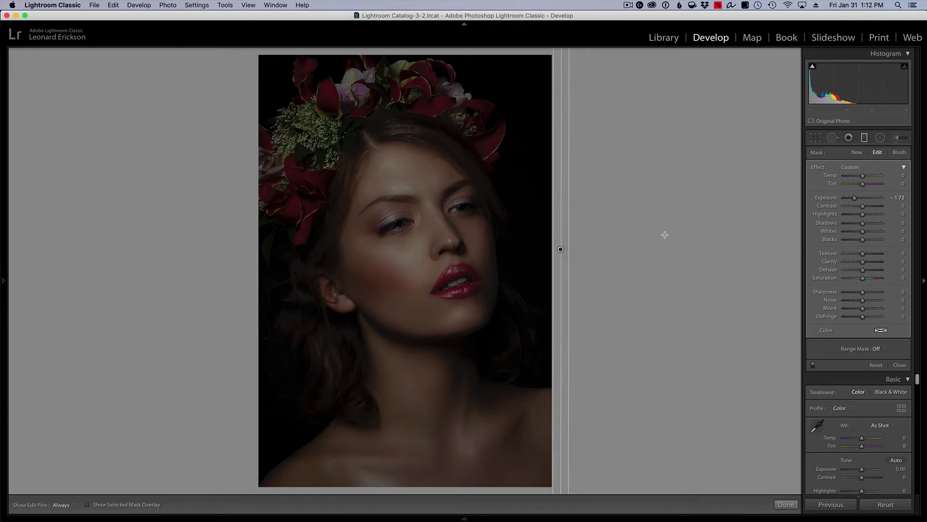
pyautogui.moveTo(854, 199); pyautogui.dragTo(878, 203)
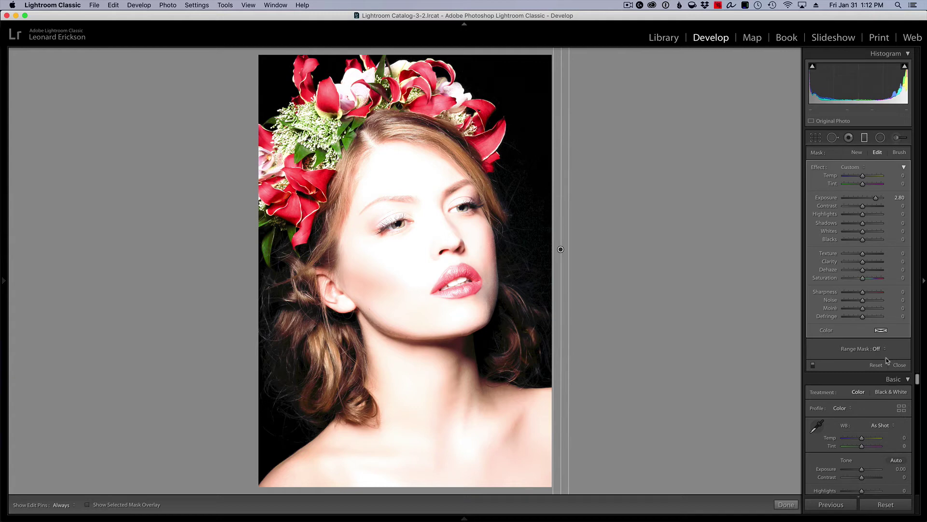
# Set the graduated filter's range mask type to Luminance
pyautogui.click(886, 348)
pyautogui.click(887, 349)
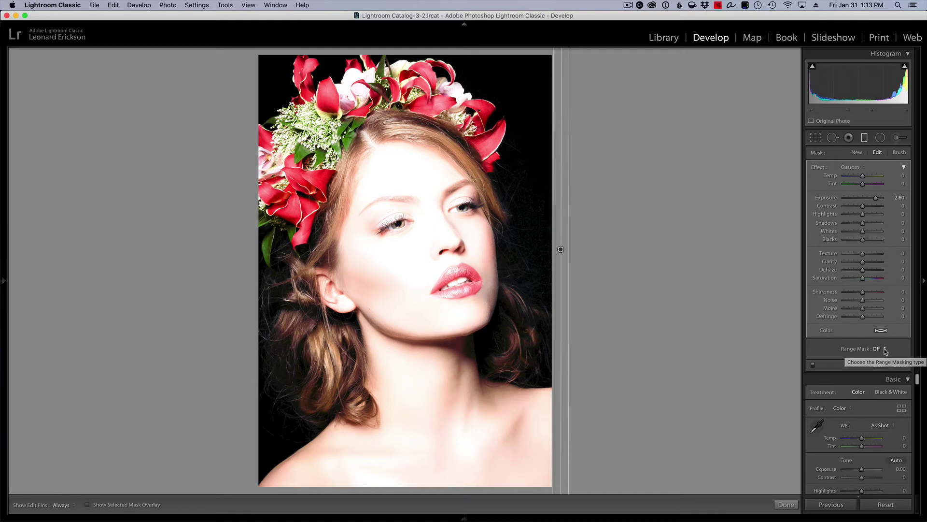
pyautogui.click(886, 350)
pyautogui.click(883, 348)
pyautogui.click(885, 349)
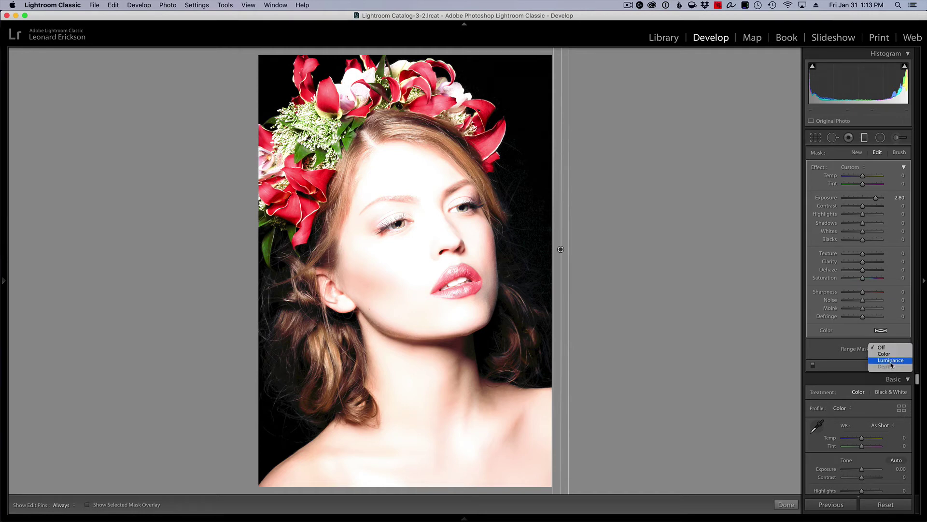
pyautogui.click(890, 363)
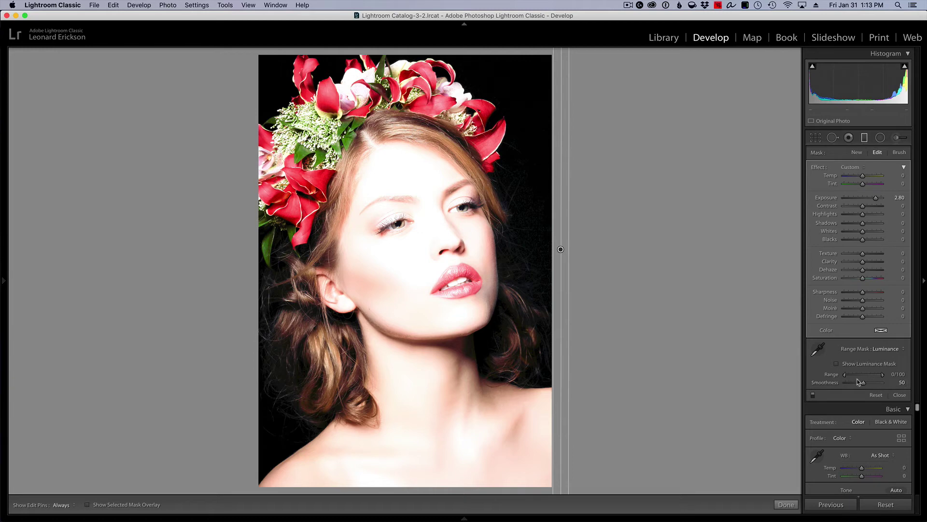
# Limit the mask's luminance range to 83/100, reduce the filter's exposure to about 1.65 and close the filter
pyautogui.moveTo(845, 374); pyautogui.dragTo(876, 380)
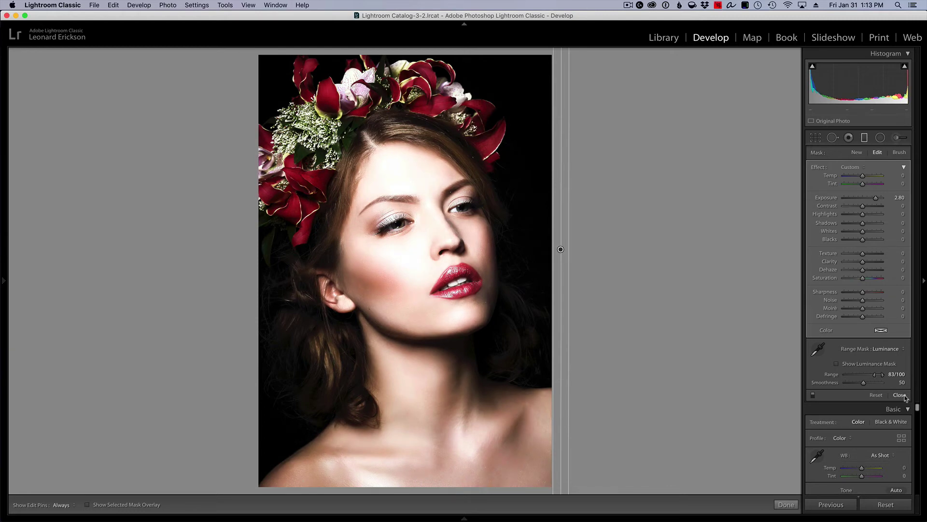
pyautogui.moveTo(876, 198); pyautogui.dragTo(867, 198)
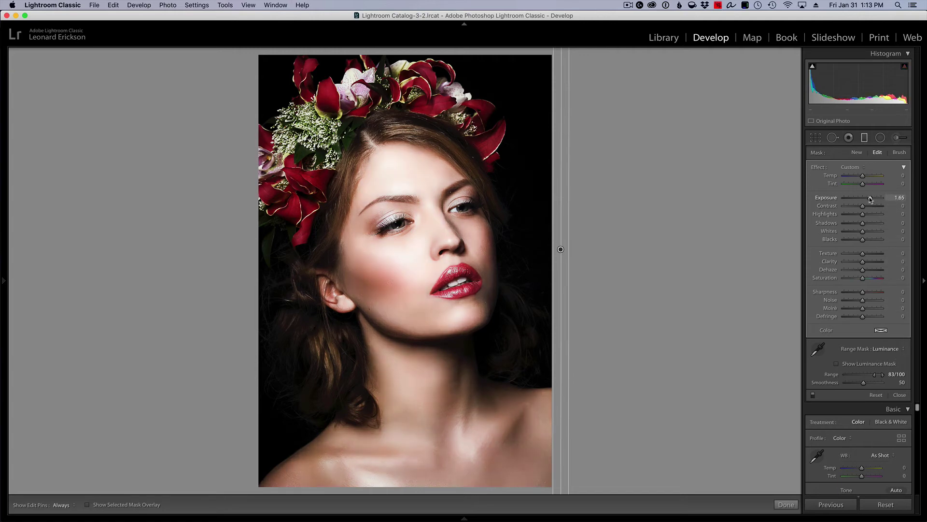
pyautogui.click(899, 394)
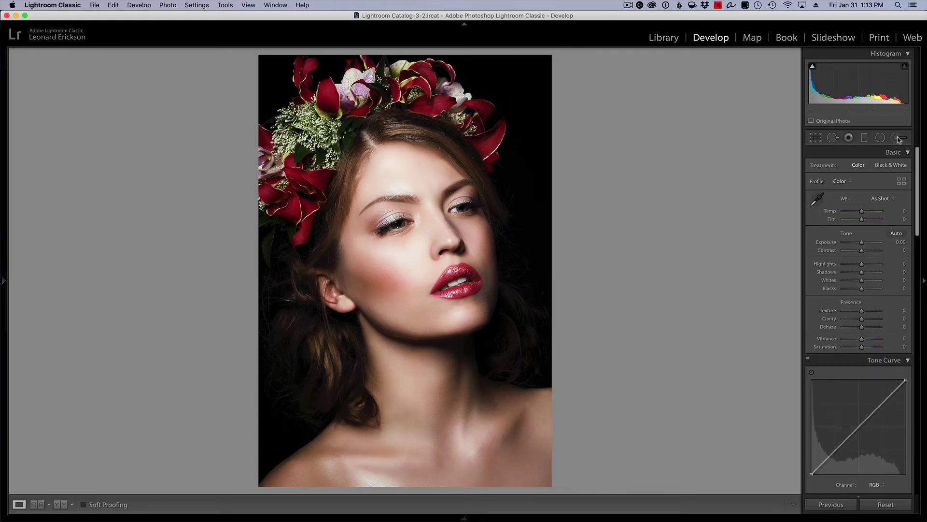
# Add a second graduated filter at −1.72 exposure just outside the photo's right edge, and give it a Luminance range mask
pyautogui.click(864, 138)
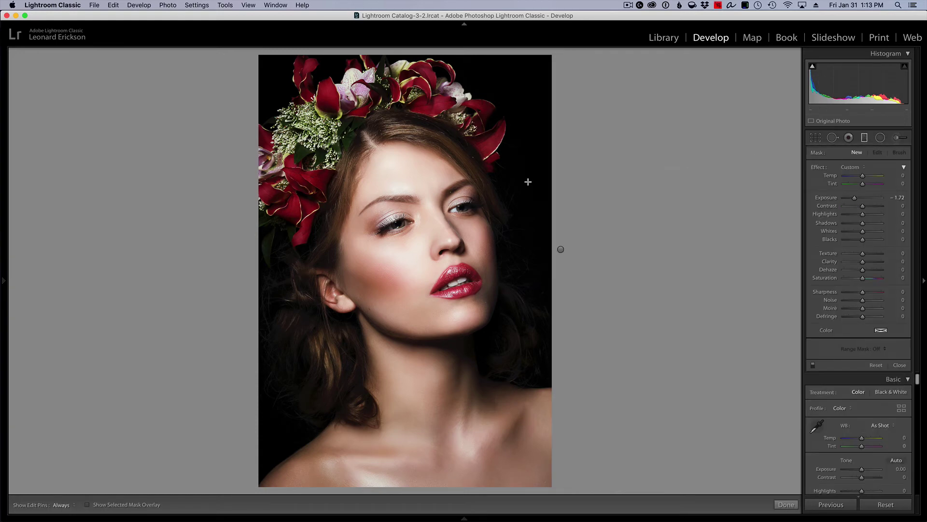
pyautogui.moveTo(552, 174); pyautogui.dragTo(570, 175)
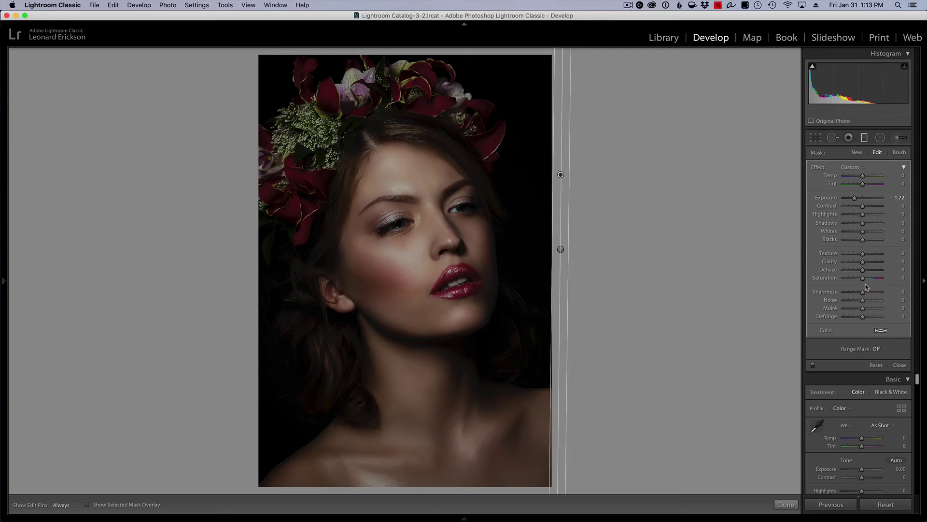
pyautogui.click(882, 349)
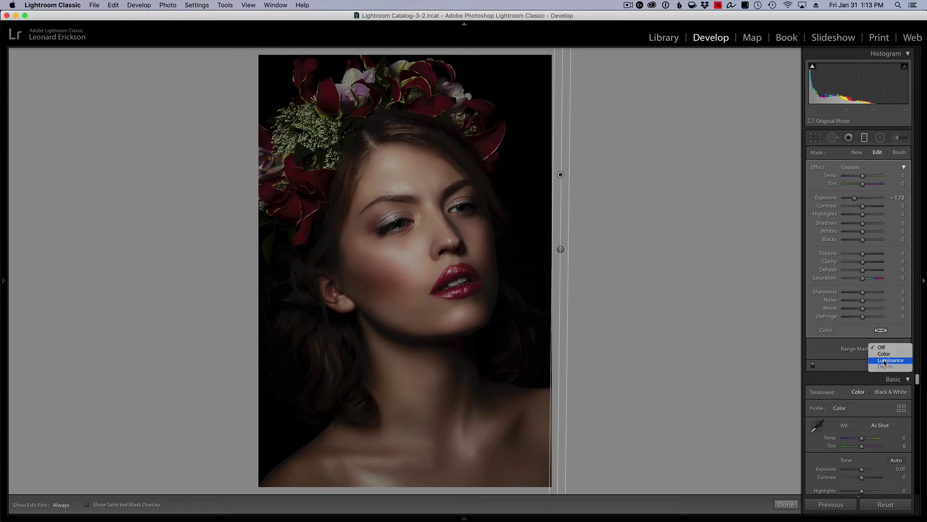
pyautogui.click(884, 360)
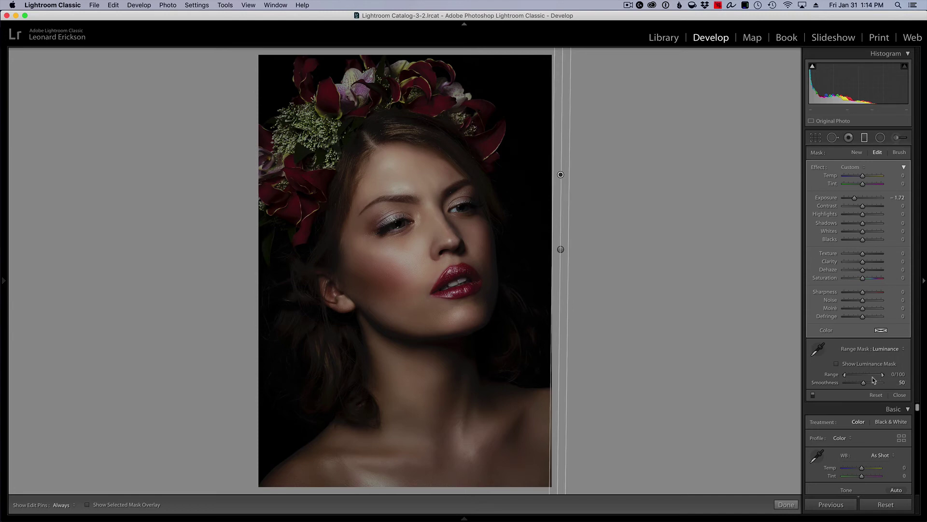
# Limit the second filter's luminance range to 0/34, soften its negative exposure slightly and close the filter
pyautogui.moveTo(883, 376); pyautogui.dragTo(858, 382)
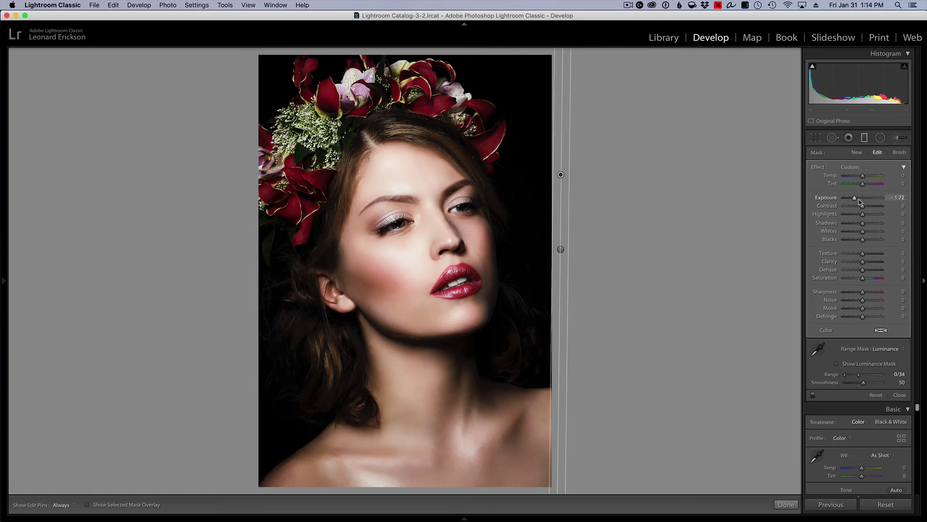
pyautogui.moveTo(855, 200); pyautogui.dragTo(858, 201)
pyautogui.click(899, 395)
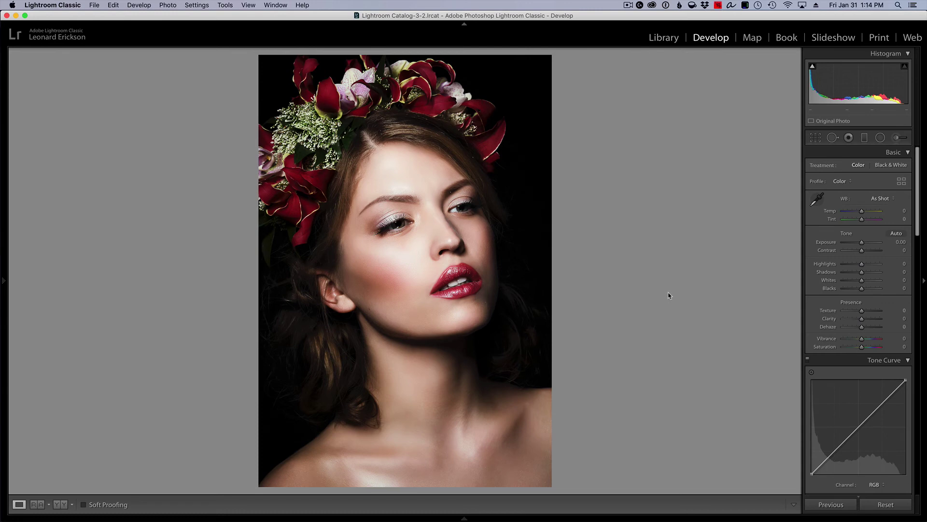
# Compare the portrait before and after the dodge and burn adjustments
pyautogui.press('\\')
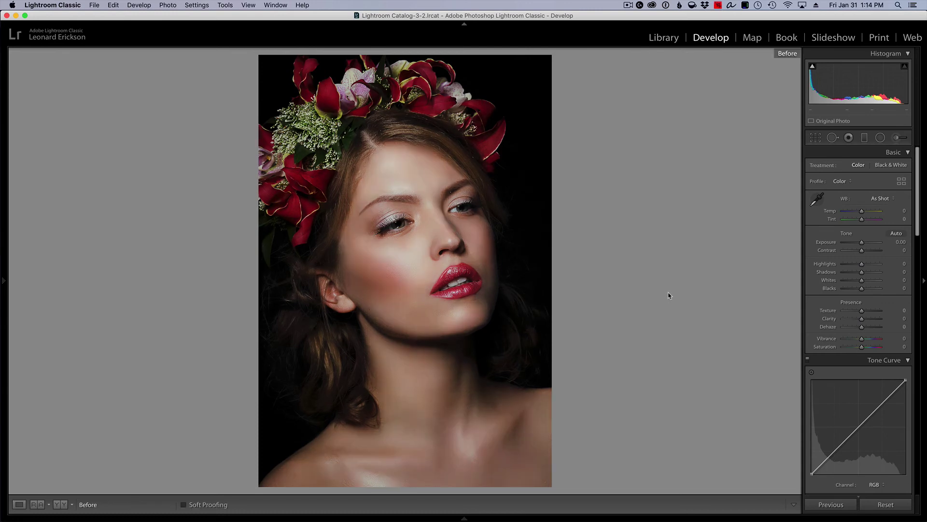
pyautogui.press('\\')
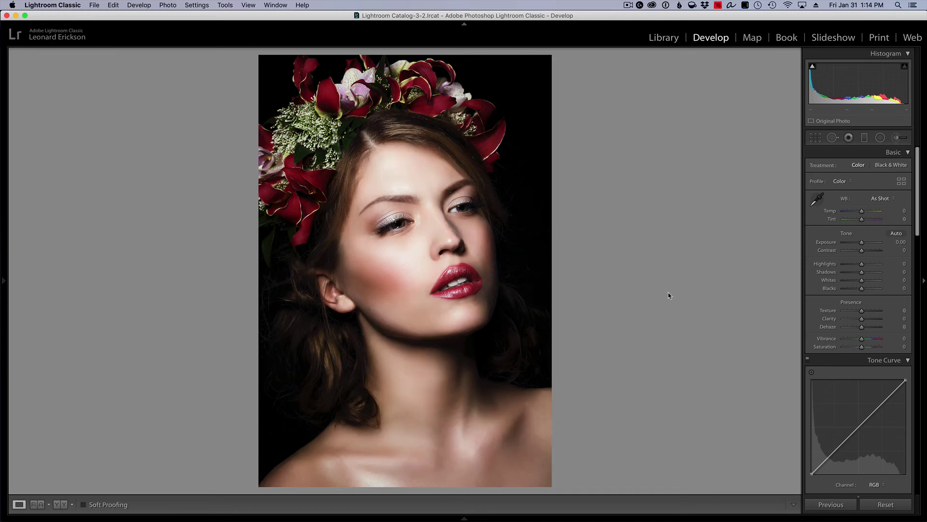
pyautogui.press('\\')
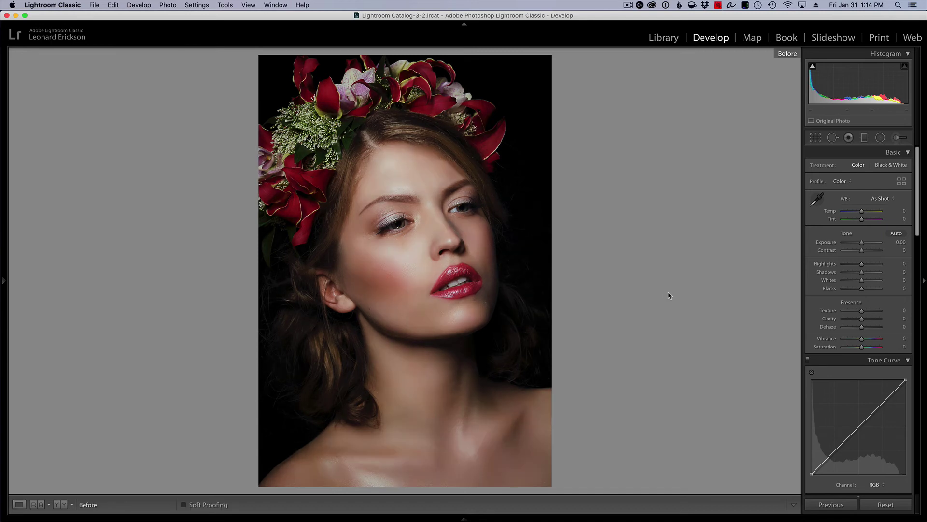
pyautogui.press('\\')
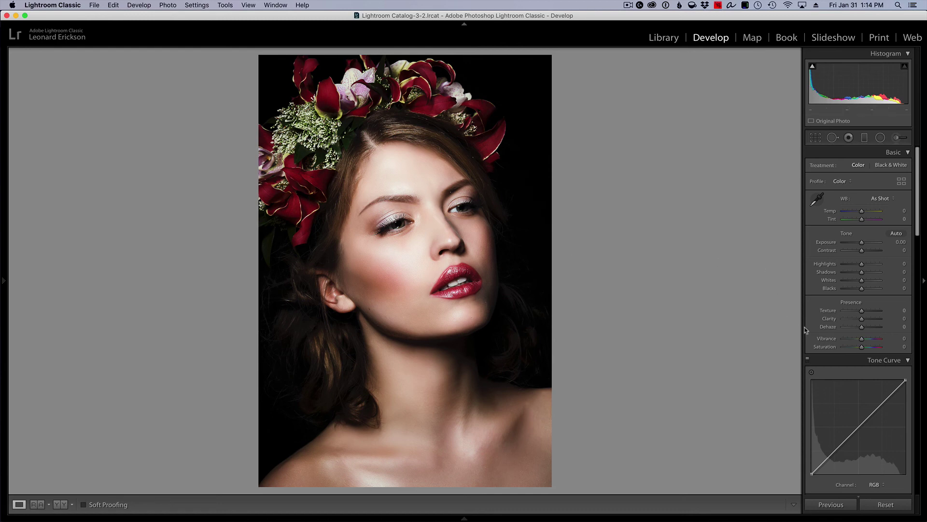
pyautogui.scroll(-5, 843, 303)
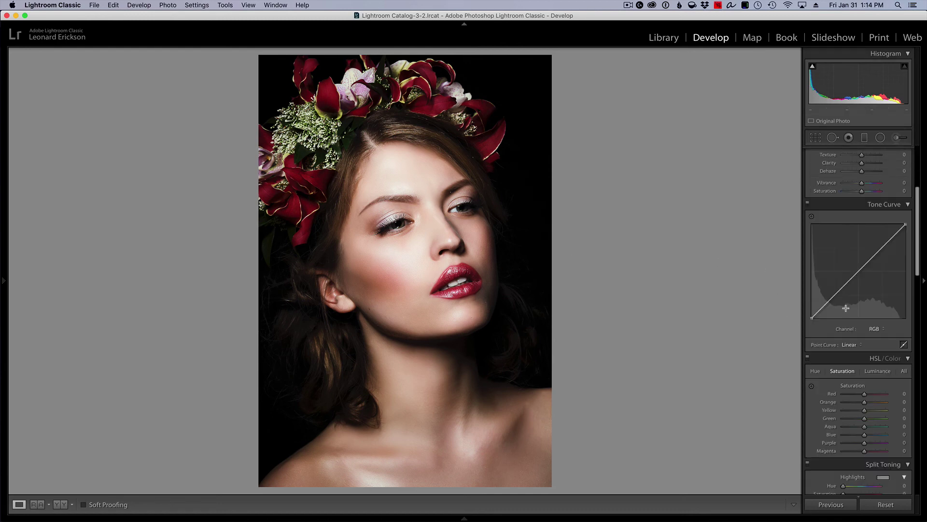
pyautogui.scroll(5, 846, 301)
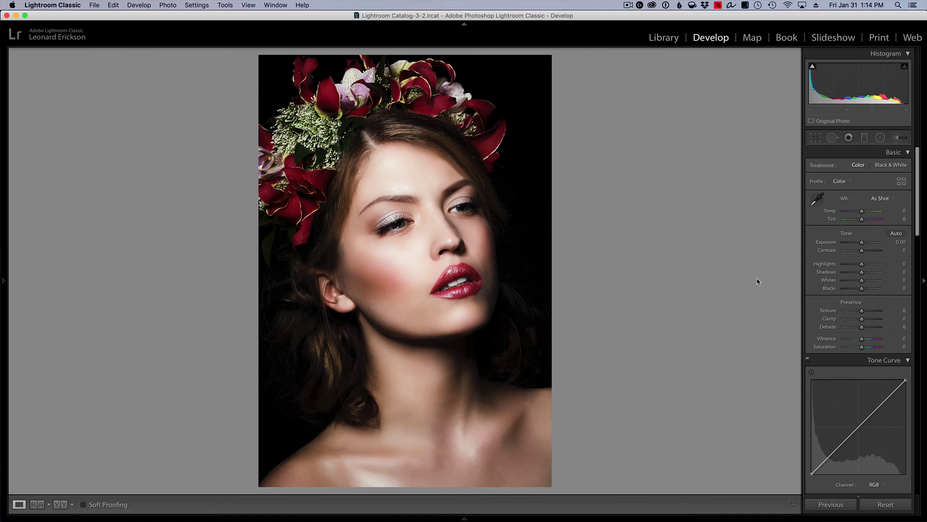
pyautogui.press('\\')
pyautogui.press('\\')
pyautogui.click(630, 5)
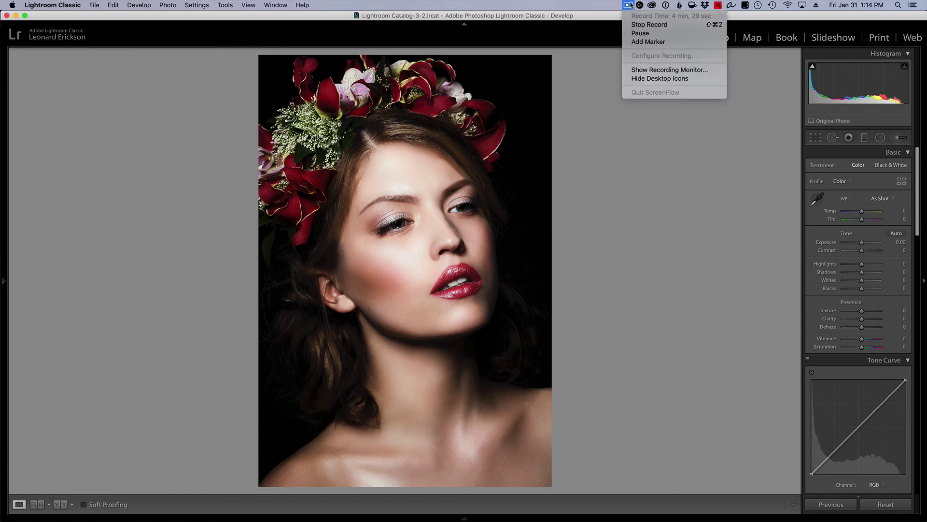